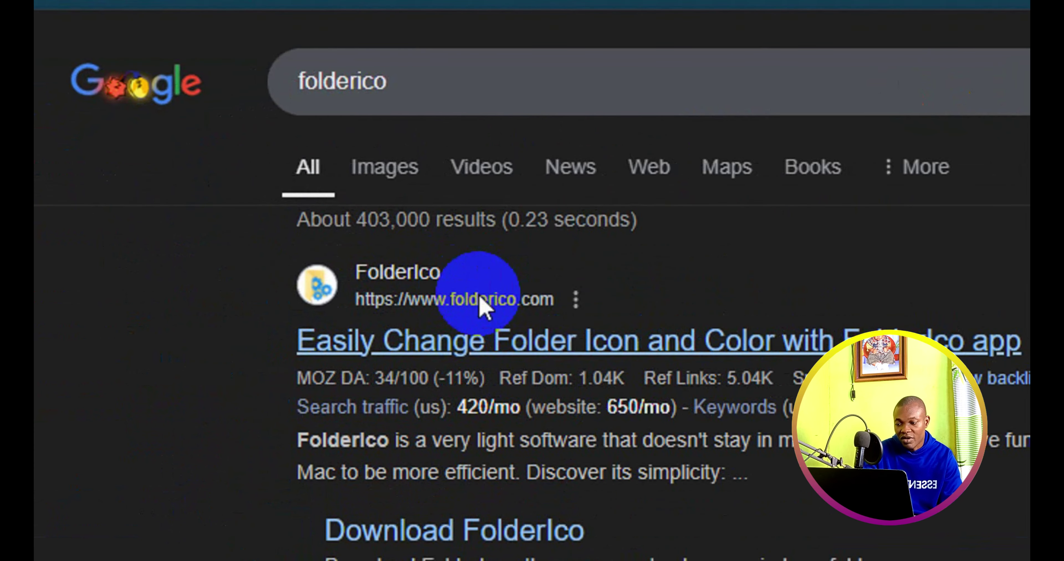
# - Open the FolderIco website from the search results and look through its home page
pyautogui.click(481, 303)
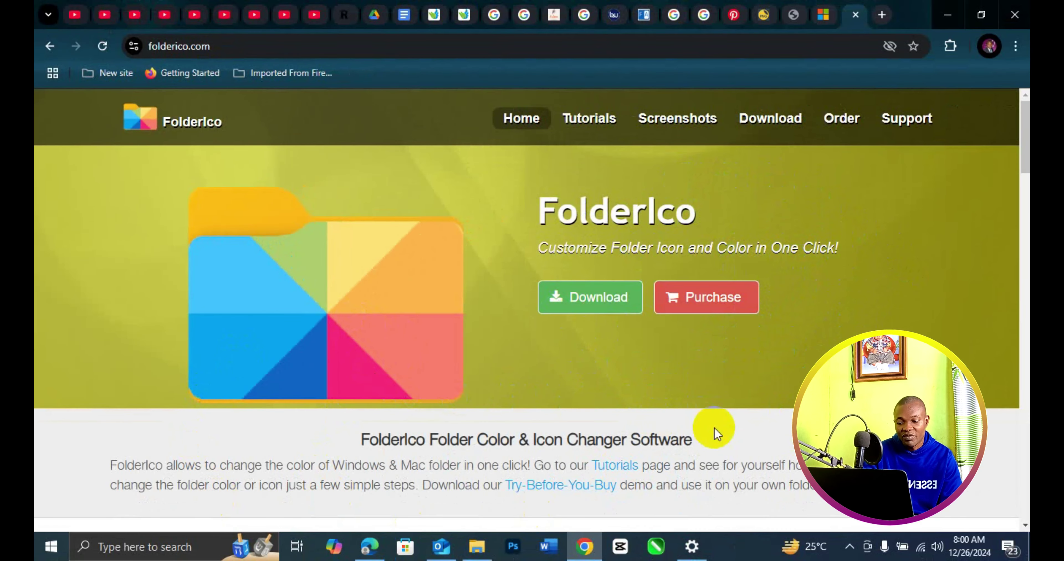
pyautogui.click(674, 382)
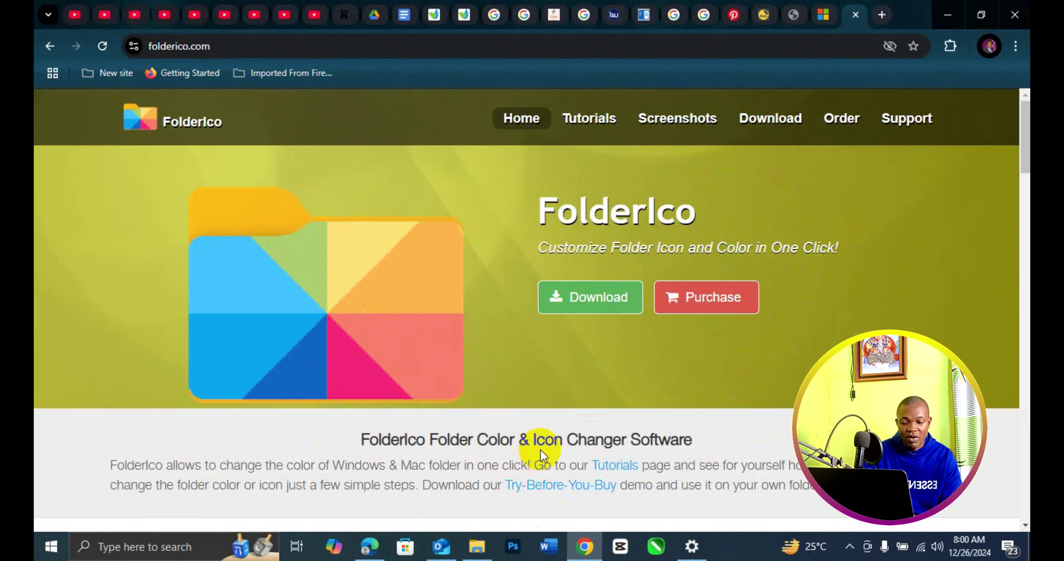
pyautogui.scroll(-8, 643, 454)
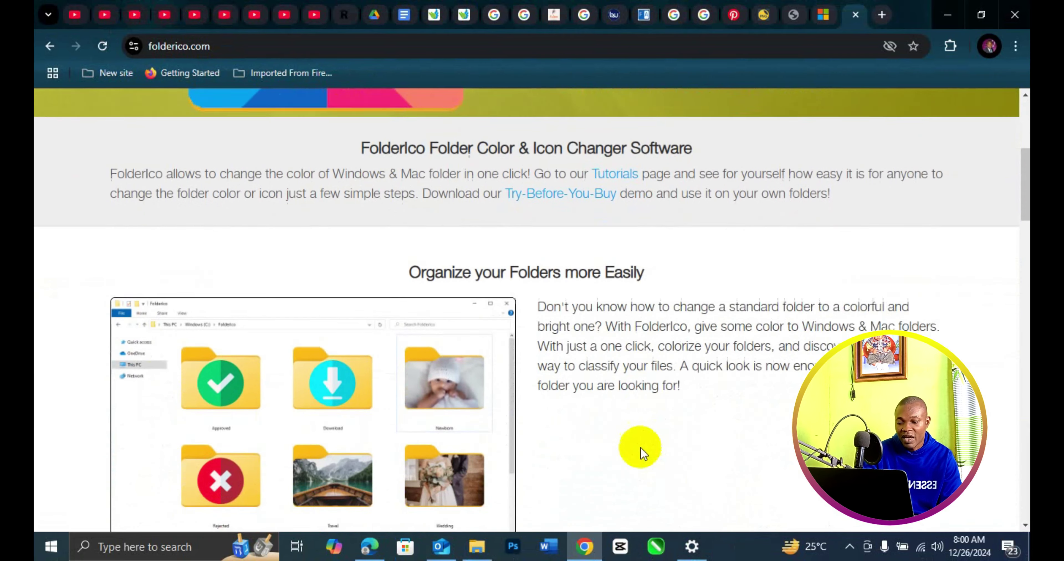
pyautogui.scroll(-12, 524, 374)
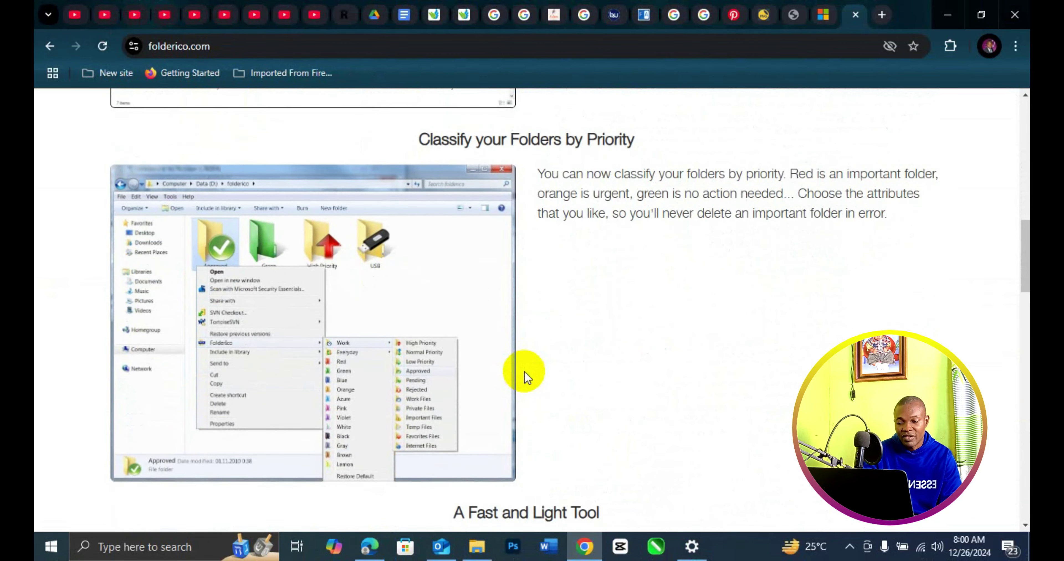
pyautogui.scroll(-5, 526, 377)
pyautogui.scroll(-16, 533, 391)
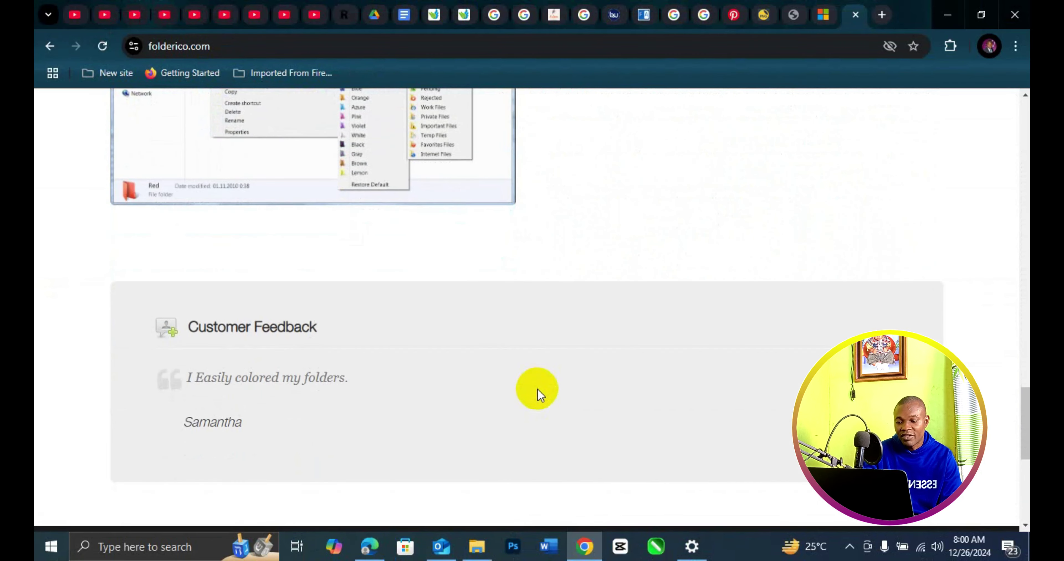
pyautogui.scroll(-9, 540, 392)
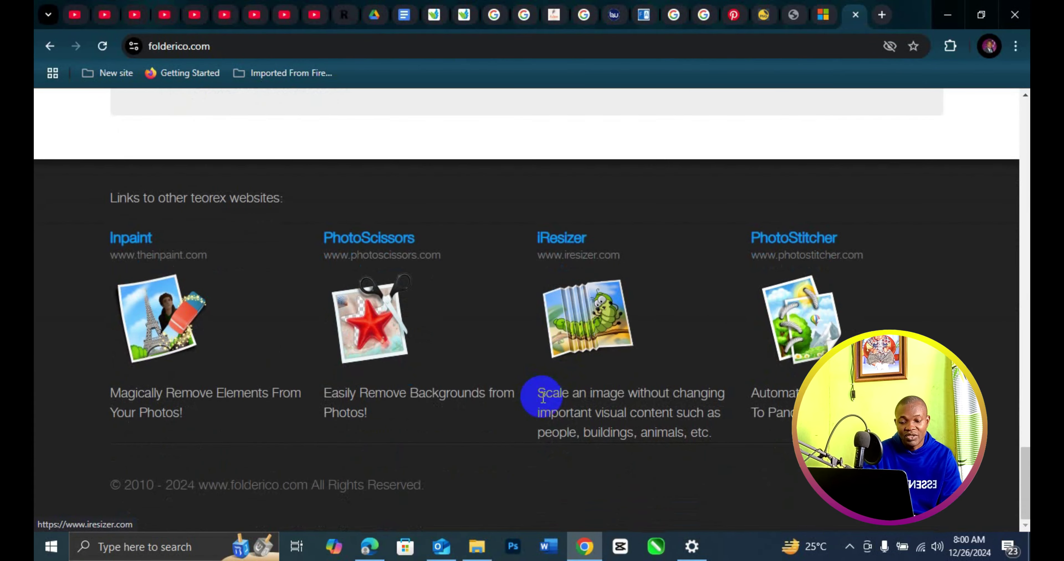
pyautogui.scroll(20, 542, 397)
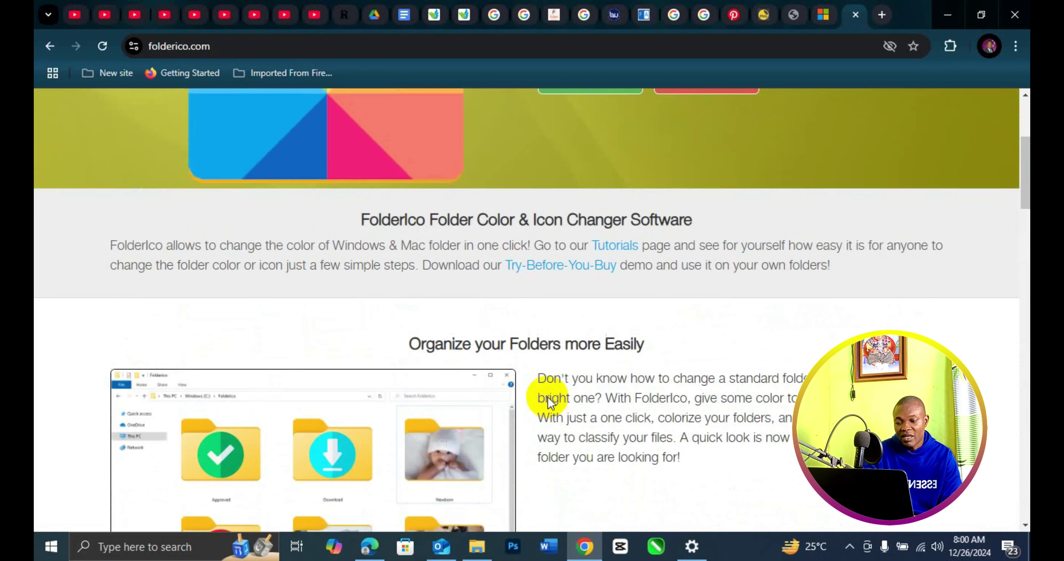
pyautogui.scroll(5, 548, 399)
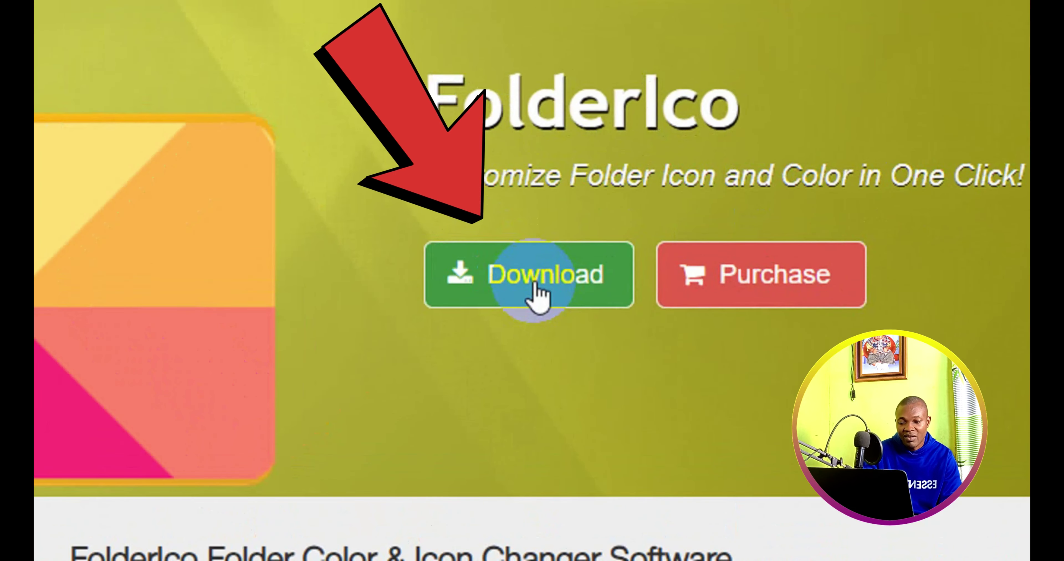
# - Open the FolderIco download page and review its platform versions, icon libraries and changelog
pyautogui.click(534, 280)
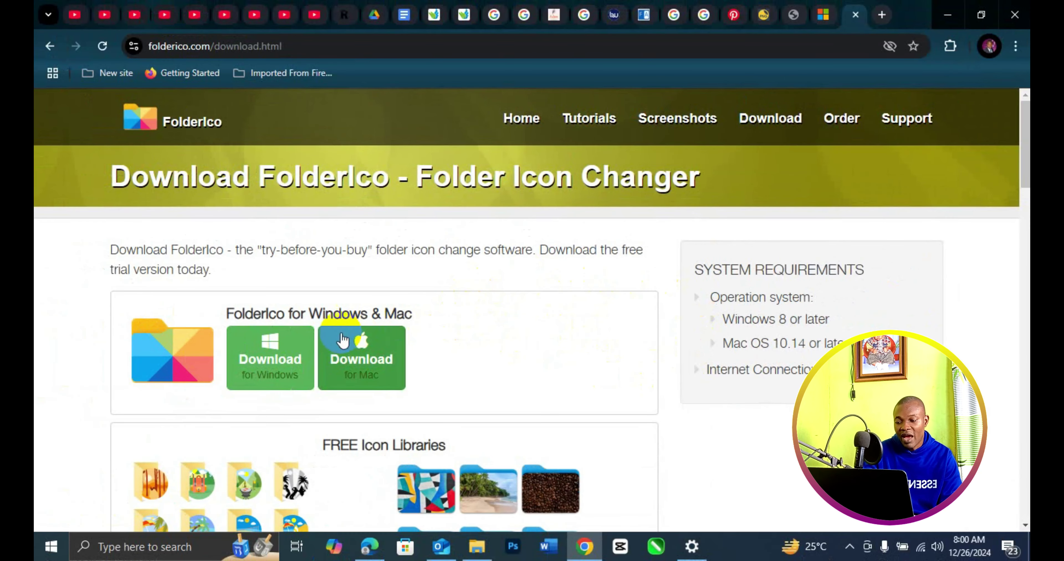
pyautogui.click(298, 373)
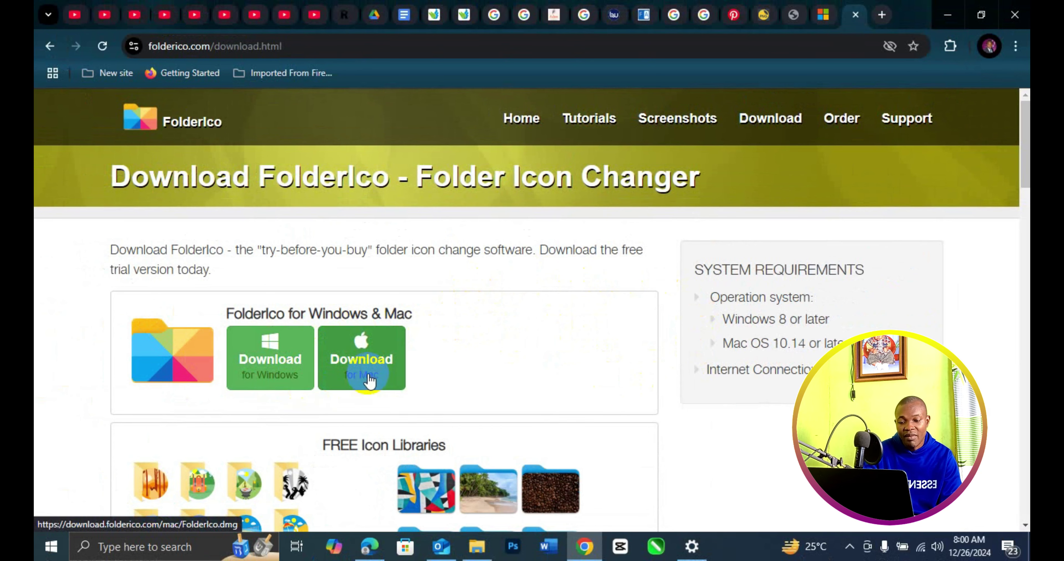
pyautogui.scroll(-3, 352, 380)
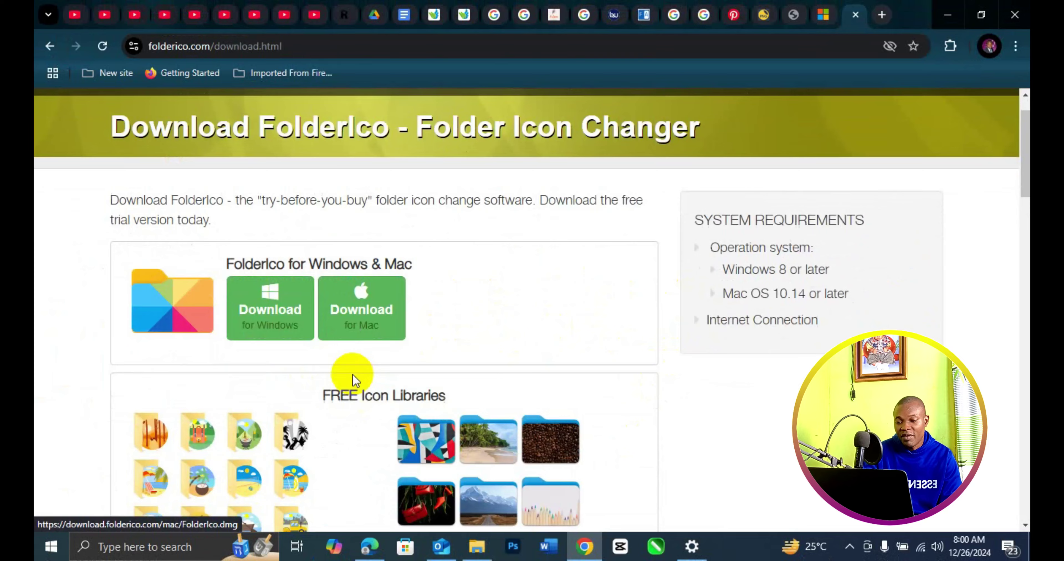
pyautogui.scroll(-8, 423, 486)
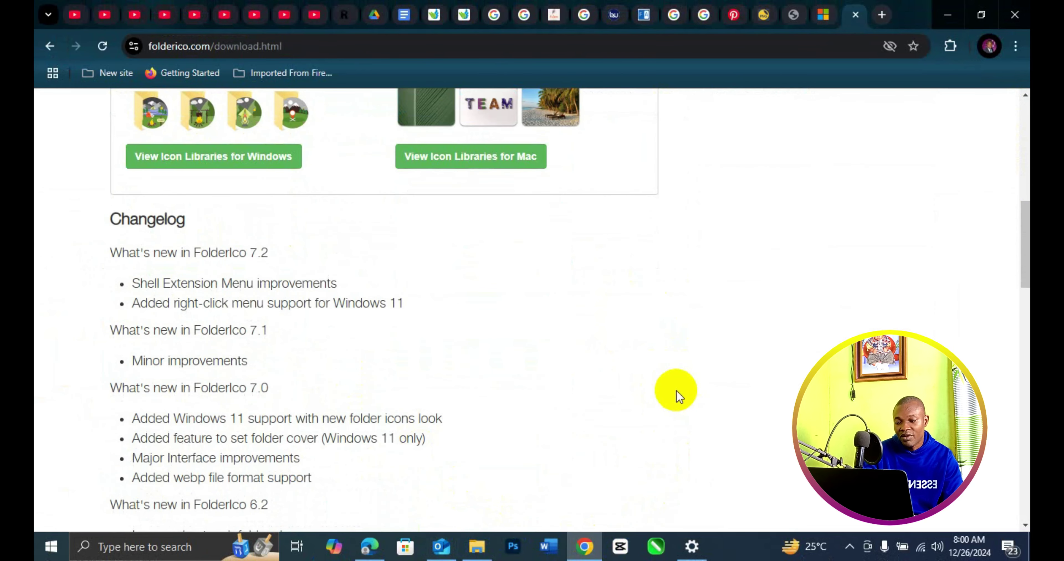
pyautogui.scroll(-7, 681, 346)
pyautogui.scroll(-3, 670, 361)
pyautogui.scroll(-2, 669, 362)
pyautogui.scroll(-7, 667, 365)
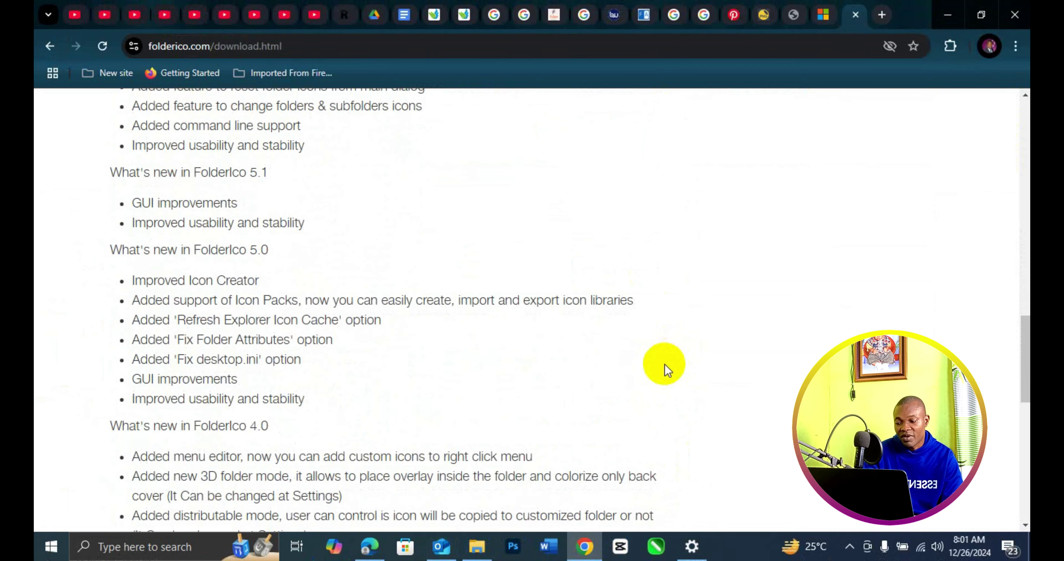
pyautogui.scroll(-5, 665, 366)
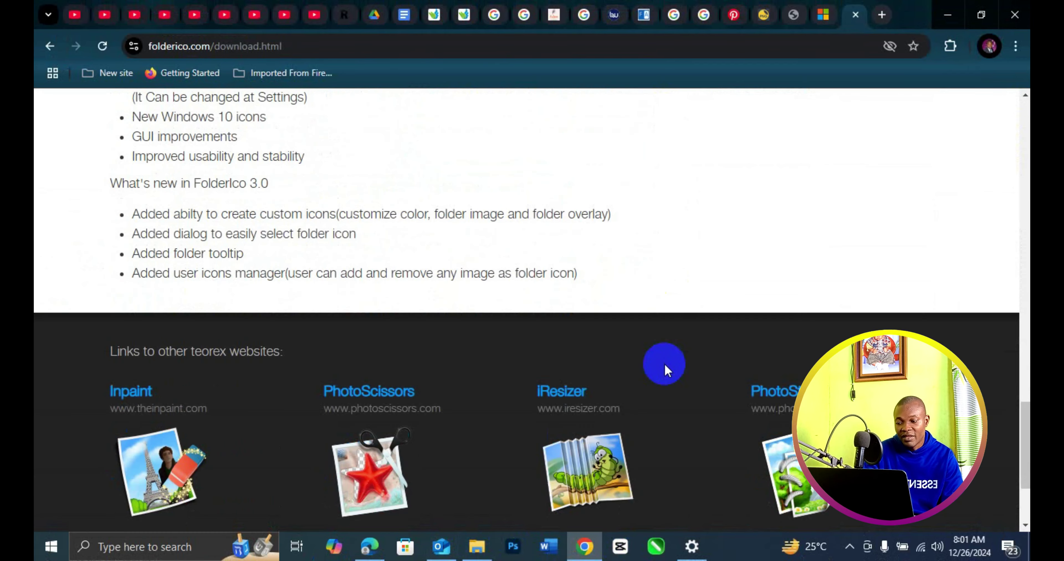
pyautogui.scroll(7, 665, 367)
pyautogui.scroll(20, 668, 370)
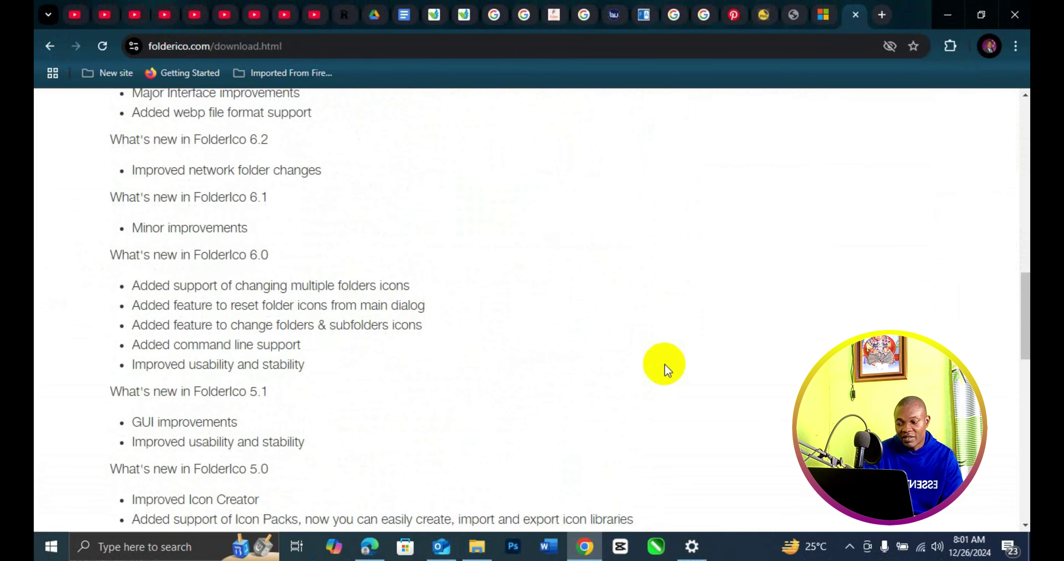
pyautogui.scroll(8, 667, 370)
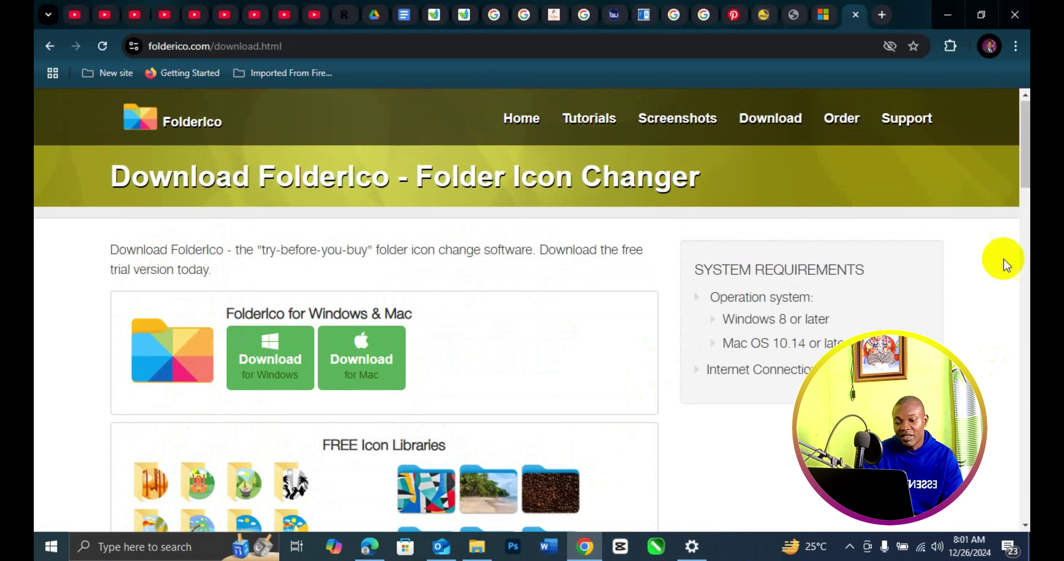
# - Download FolderIco for Windows, saving the installer as FolderIcoSetup, and check it in the recent download history
pyautogui.click(291, 388)
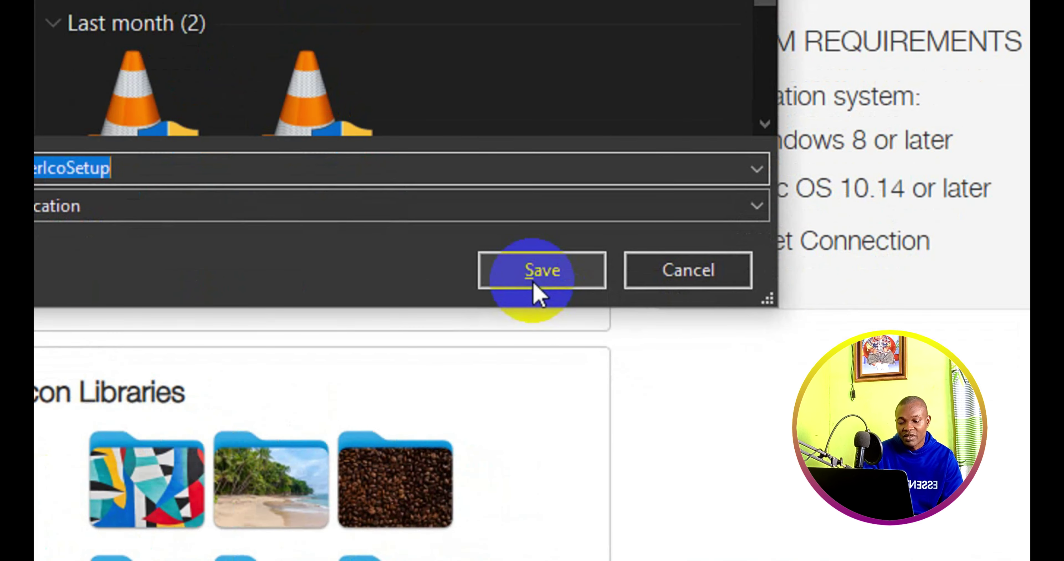
pyautogui.click(534, 285)
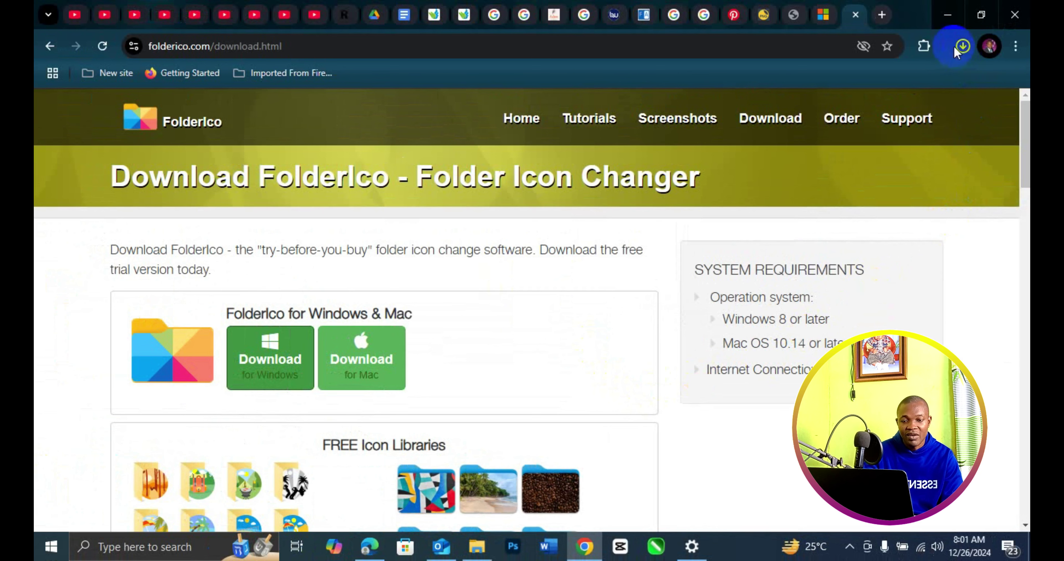
pyautogui.click(962, 47)
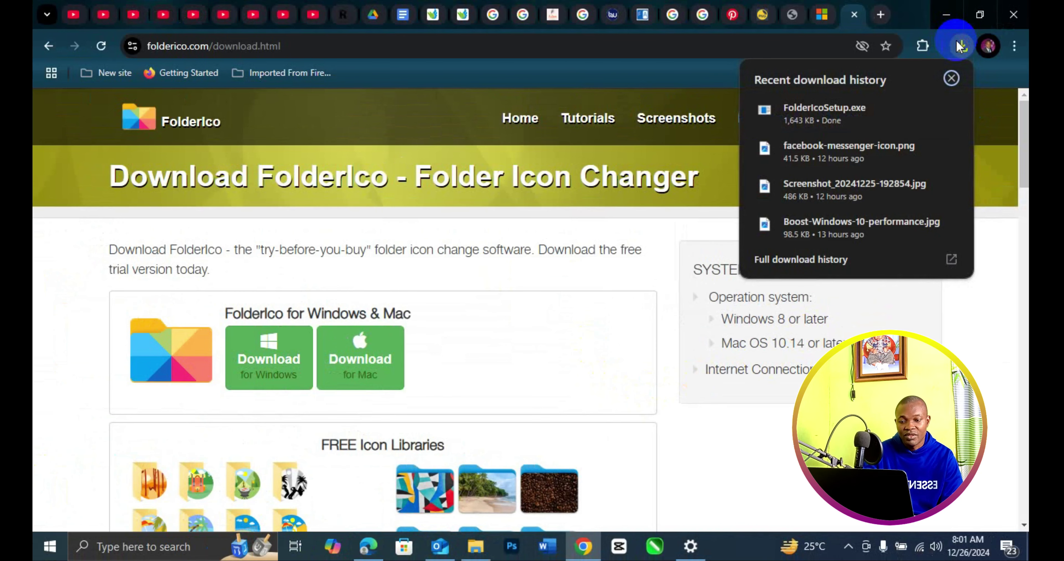
# - Switch to File Explorer, open the Downloads folder in a smaller window and run FolderIcoSetup
pyautogui.click(940, 16)
pyautogui.click(940, 17)
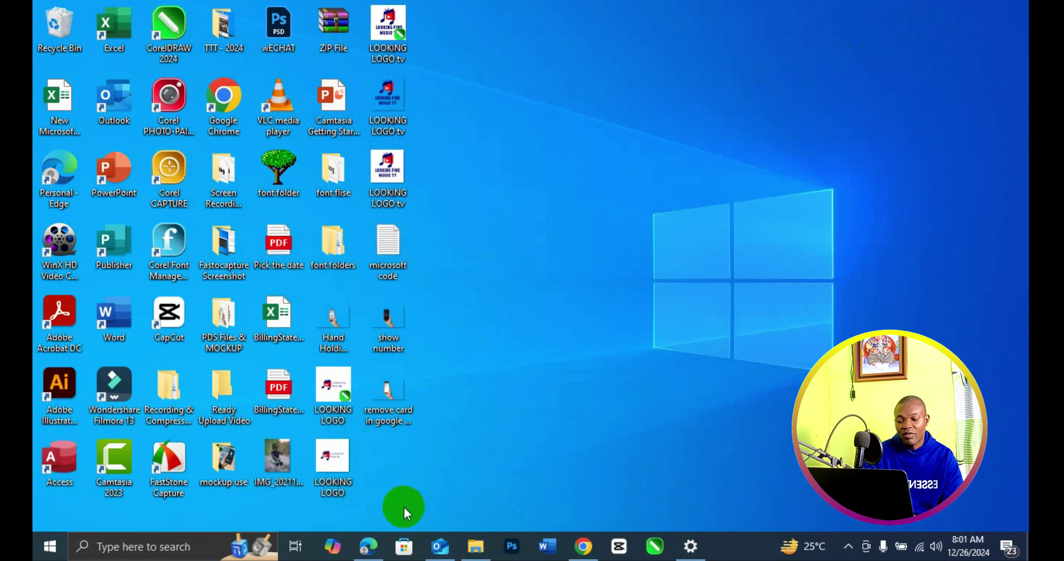
pyautogui.moveTo(483, 549)
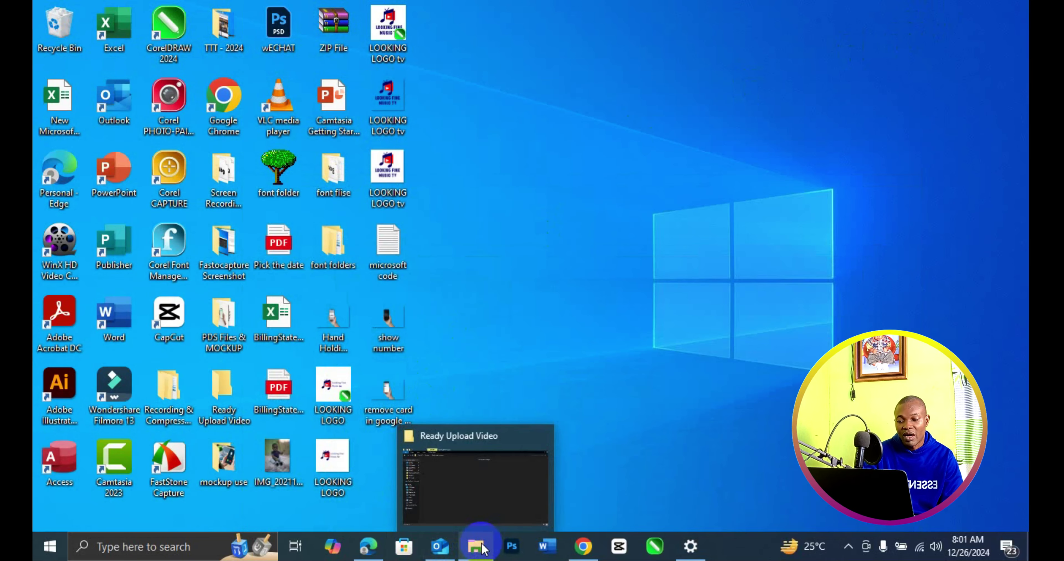
pyautogui.click(488, 505)
pyautogui.click(79, 342)
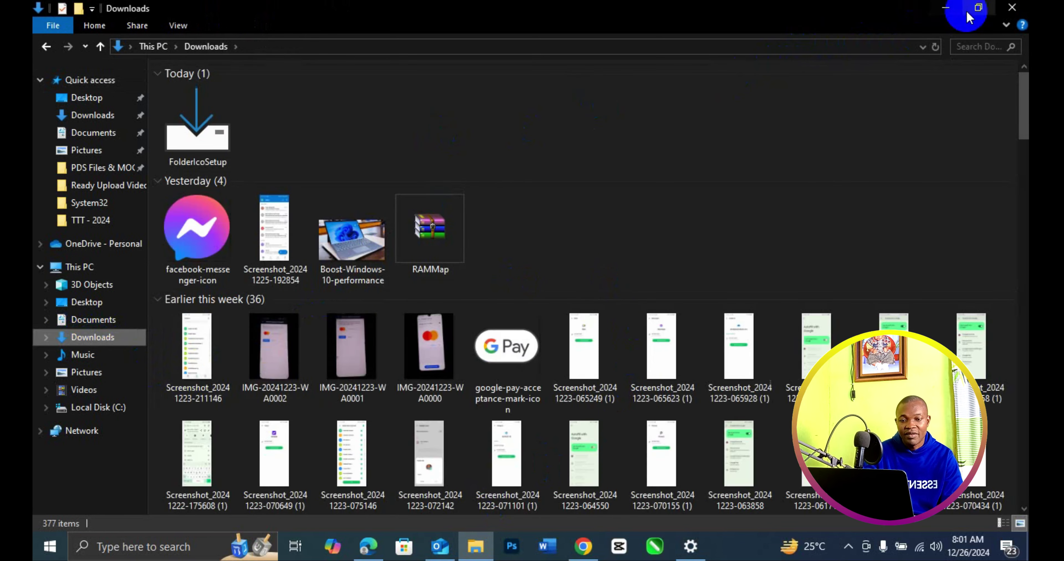
pyautogui.click(978, 7)
pyautogui.click(257, 194)
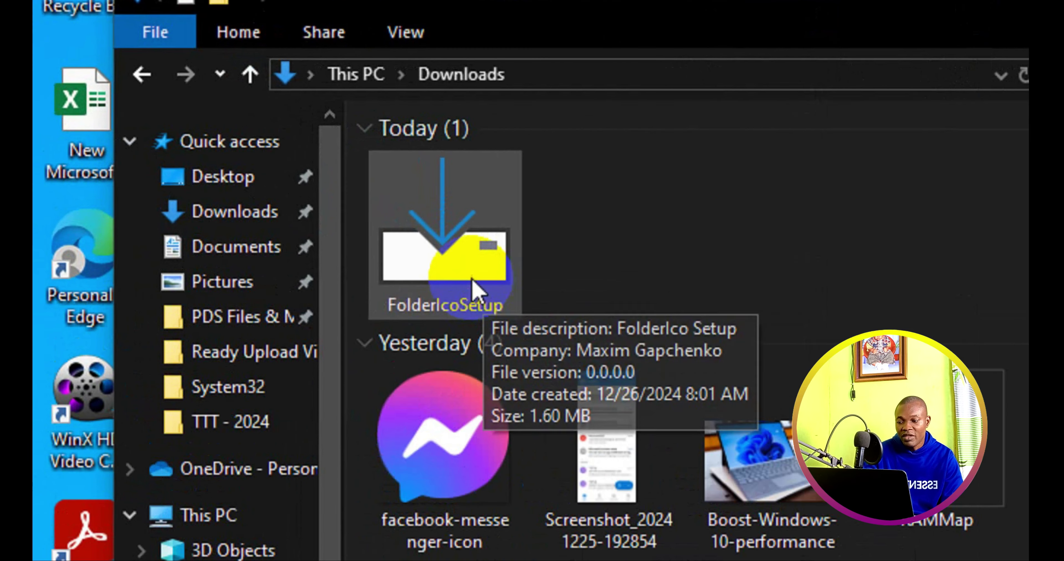
pyautogui.click(258, 194)
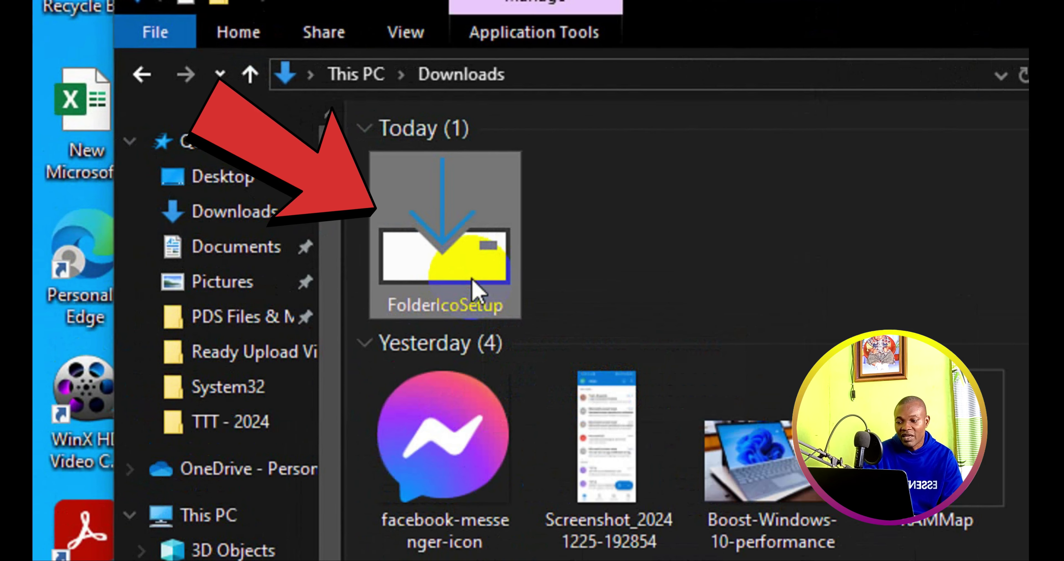
pyautogui.doubleClick(472, 285)
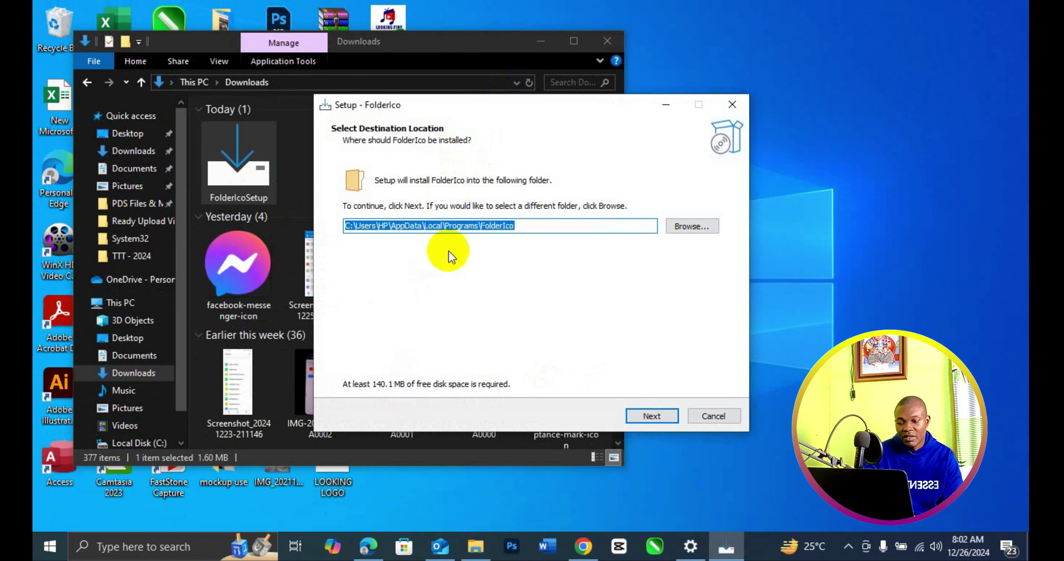
# - Install FolderIco with the default destination and Start Menu folder, and finish setup with Launch FolderIco unchecked
pyautogui.click(639, 419)
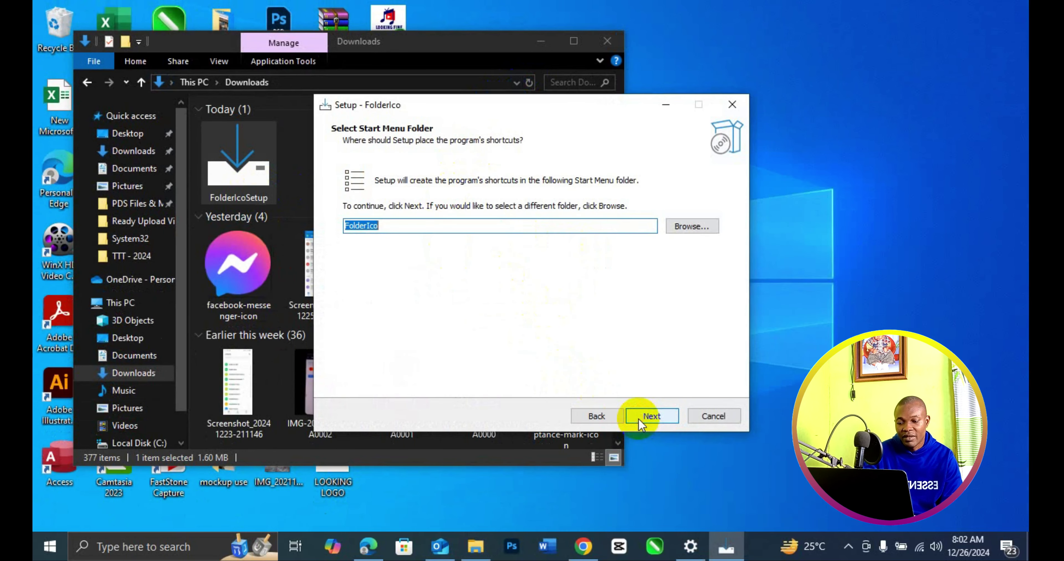
pyautogui.click(639, 419)
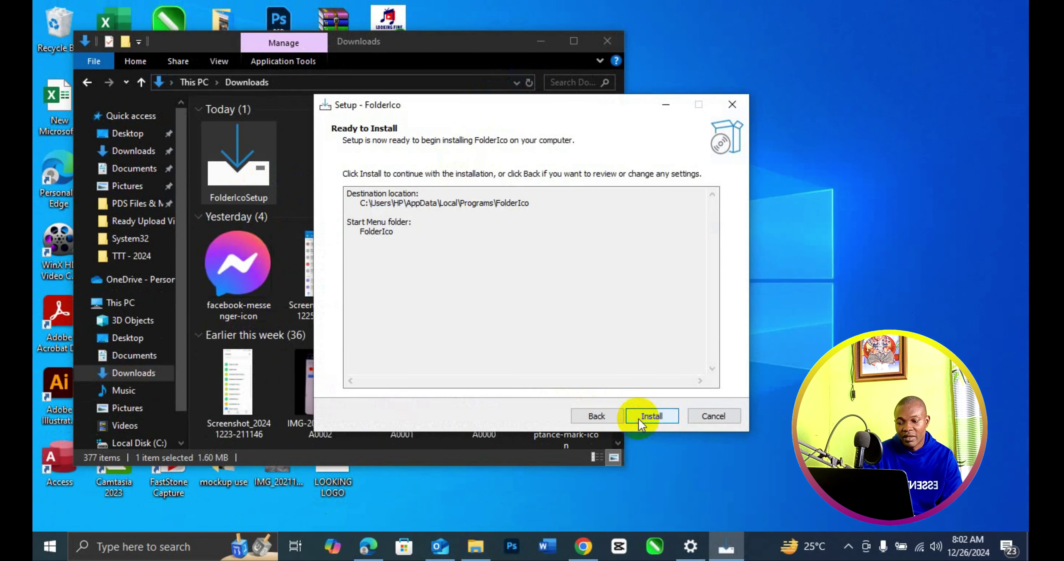
pyautogui.click(638, 418)
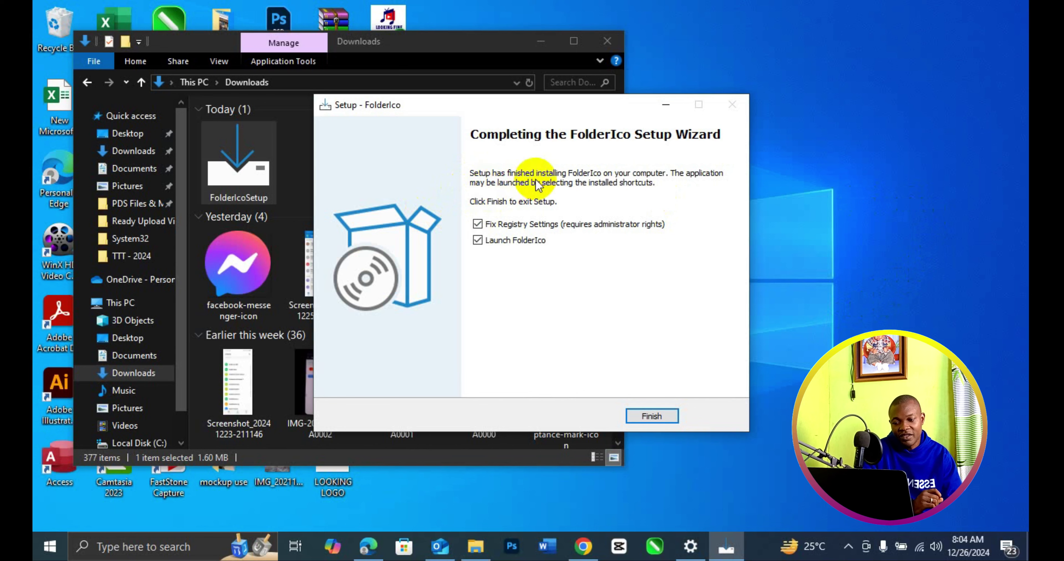
pyautogui.click(480, 242)
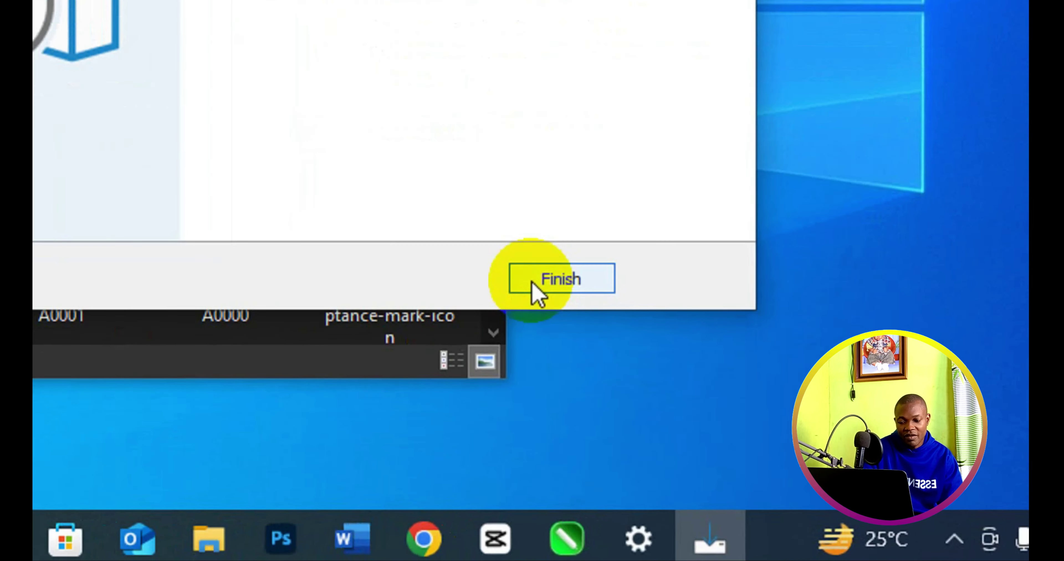
pyautogui.click(640, 419)
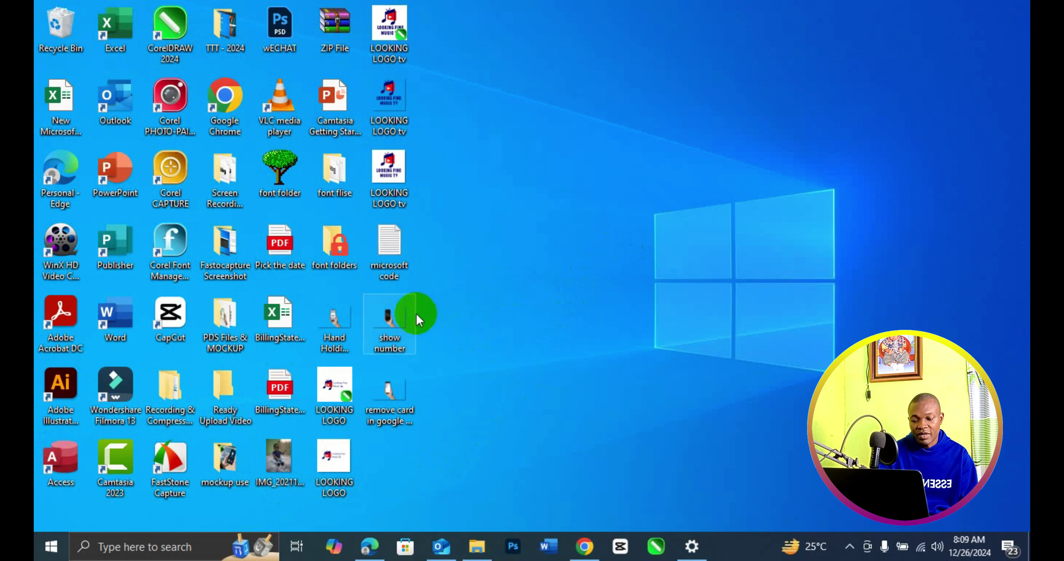
# - Create a new folder on the desktop and name it "test folder"
pyautogui.rightClick(491, 323)
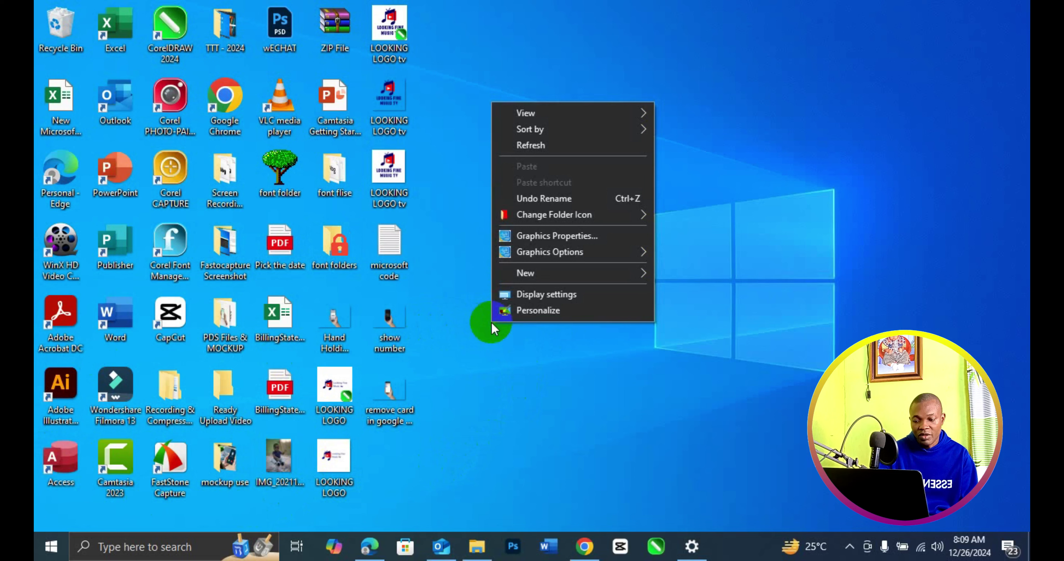
pyautogui.moveTo(610, 276)
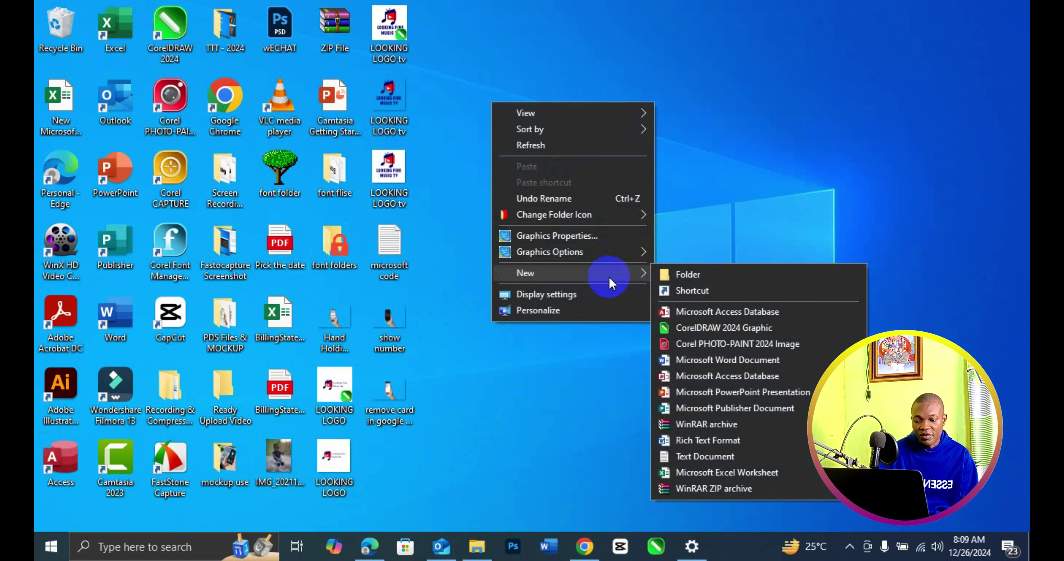
pyautogui.click(738, 280)
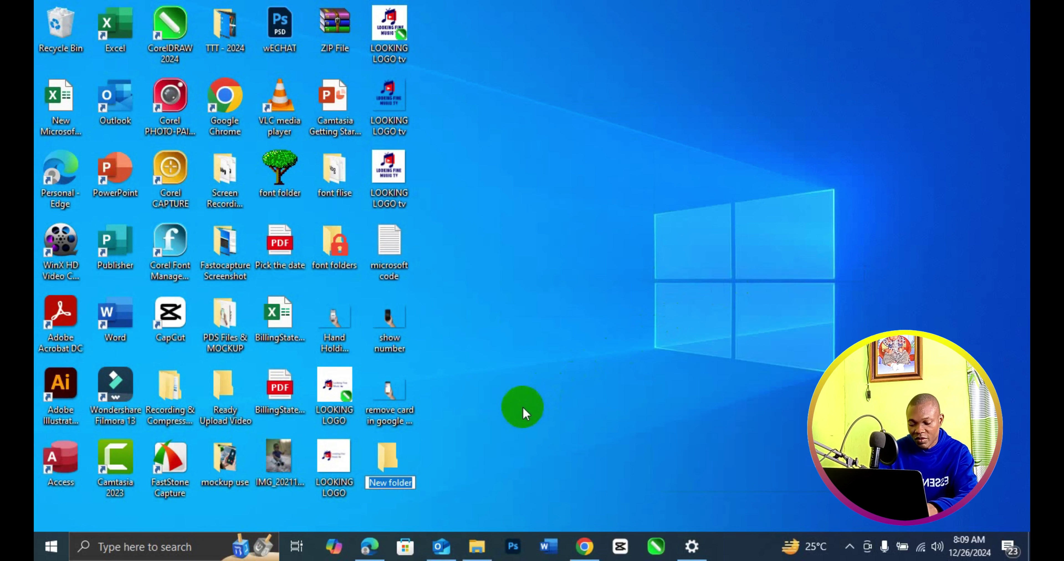
pyautogui.write('tes')
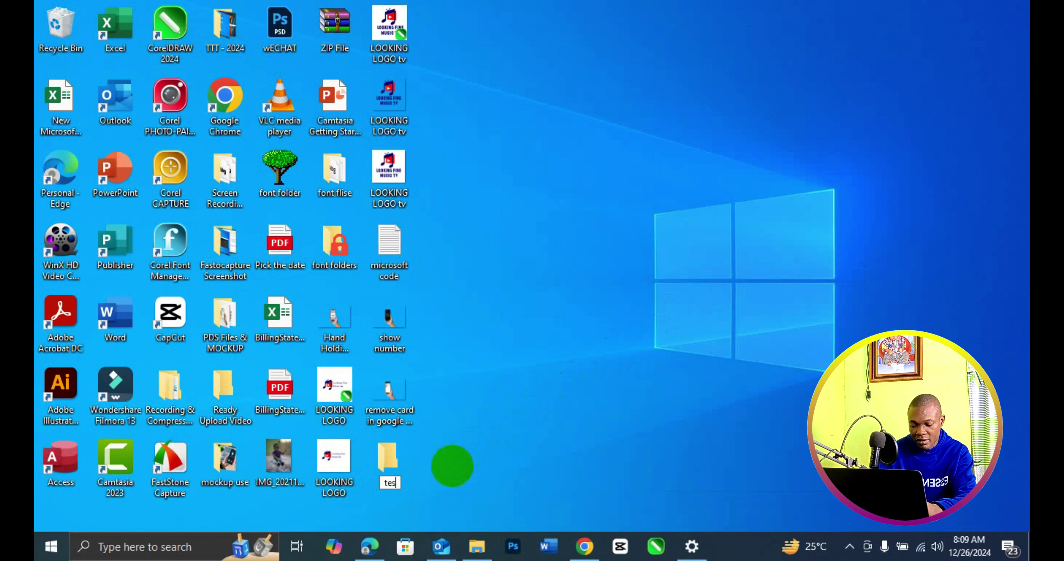
pyautogui.write('t folder')
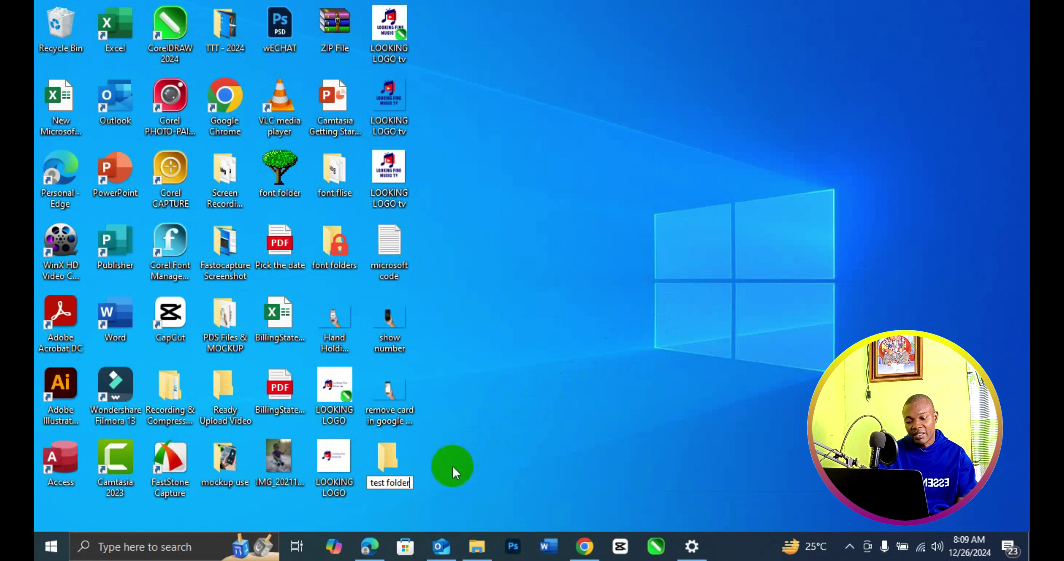
pyautogui.press('Return')
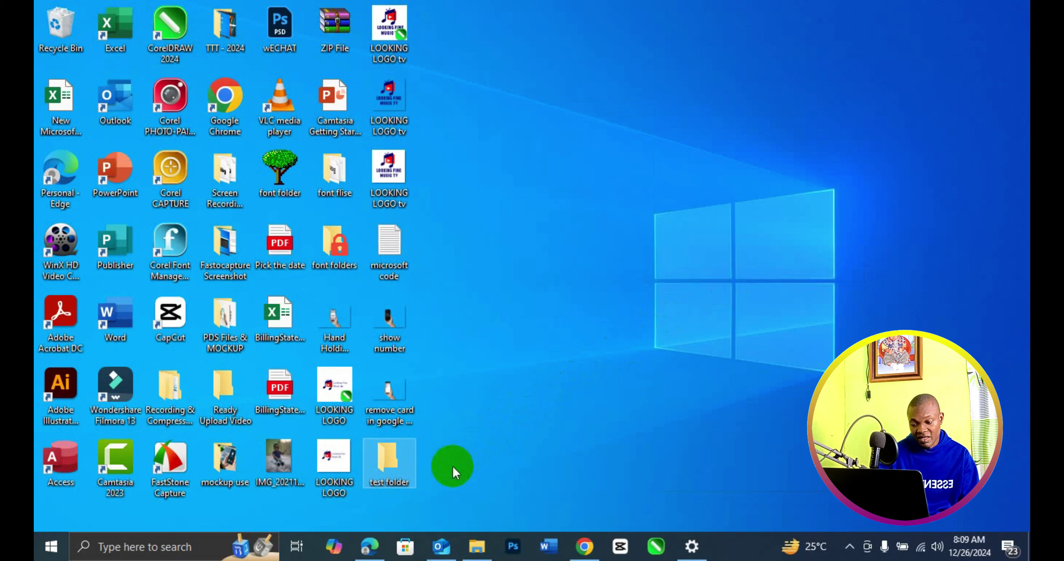
# - Move the "remove card in google pay", "show number" and Hand Holding iPhone Mockup images from the desktop into the test folder
pyautogui.click(374, 382)
pyautogui.keyDown('ctrl'); pyautogui.click(396, 339); pyautogui.keyUp('ctrl')
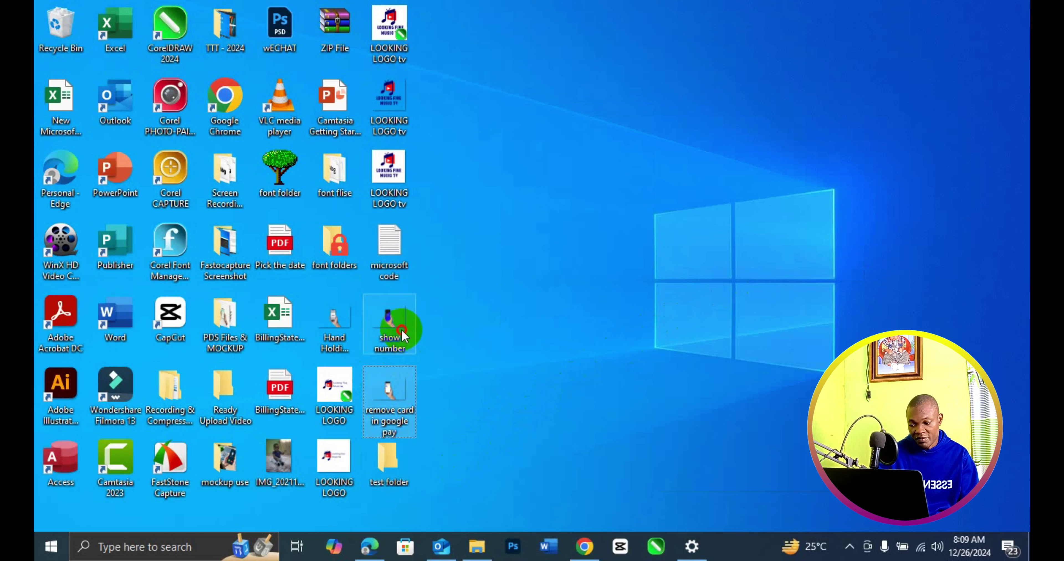
pyautogui.keyDown('ctrl'); pyautogui.click(349, 326); pyautogui.keyUp('ctrl')
pyautogui.moveTo(349, 327); pyautogui.dragTo(399, 459)
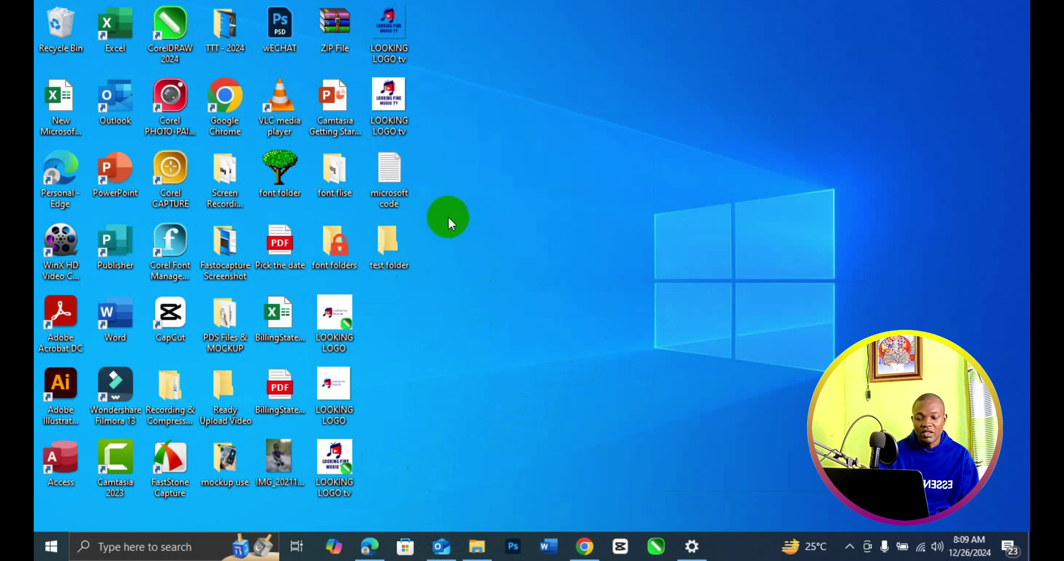
# - Change the test folder's icon to the Red preset using Change Folder Icon
pyautogui.moveTo(401, 253)
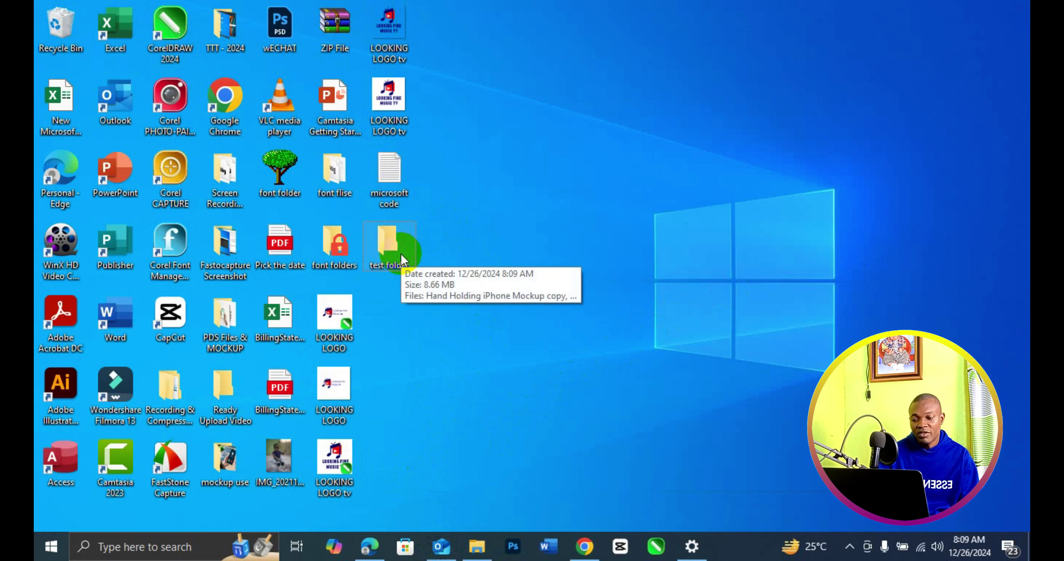
pyautogui.rightClick(400, 254)
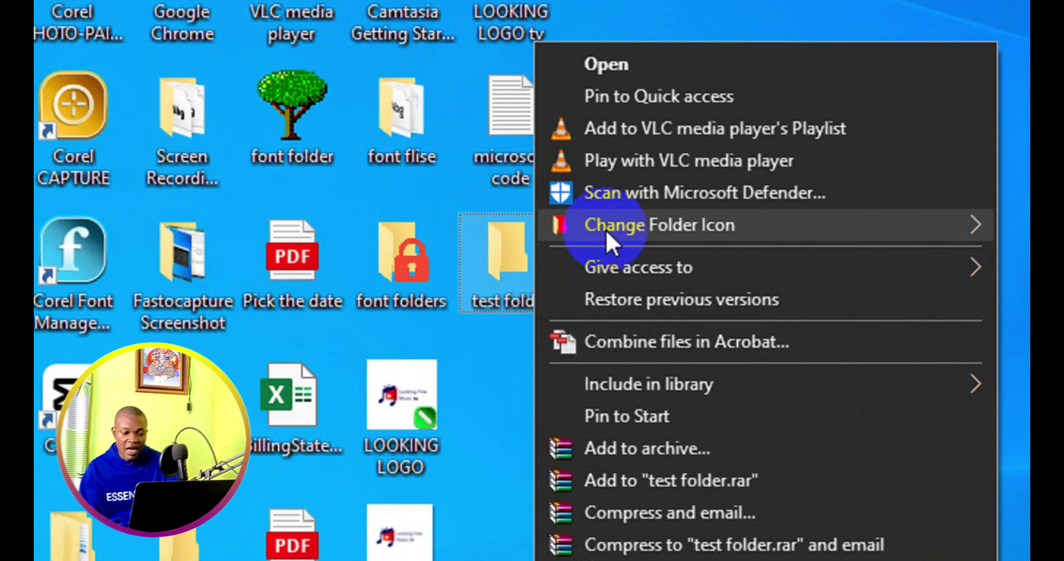
pyautogui.moveTo(740, 243)
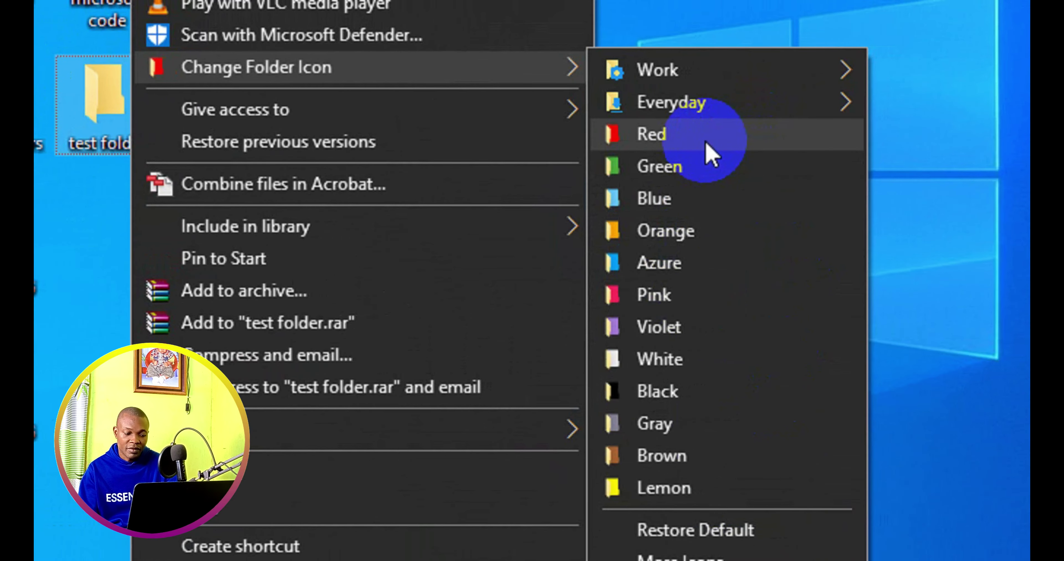
pyautogui.click(711, 155)
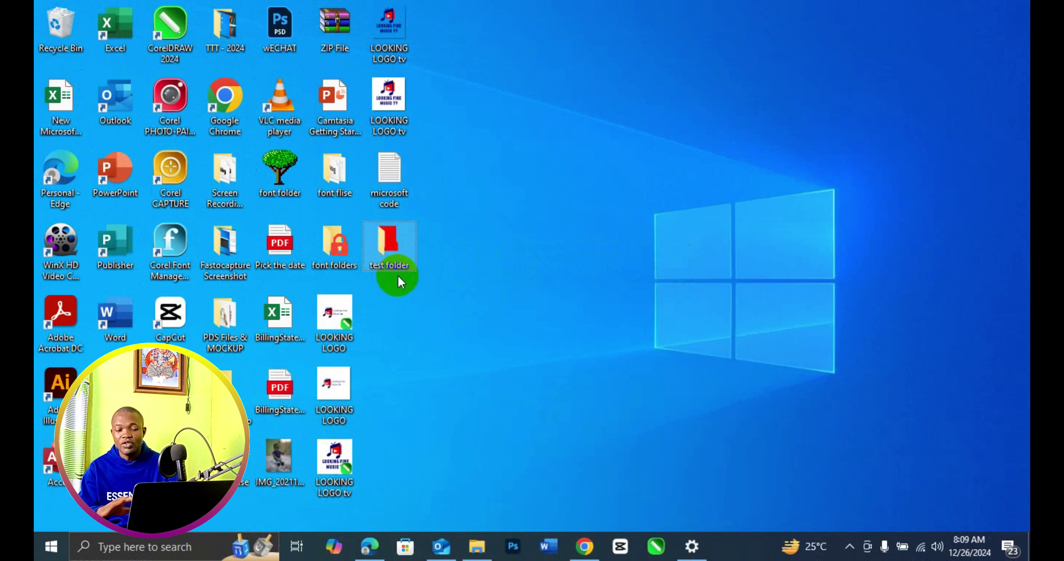
# - Open the More Icons window for the test folder, move it aside, and apply the red icon from the Full Colors library
pyautogui.moveTo(390, 267)
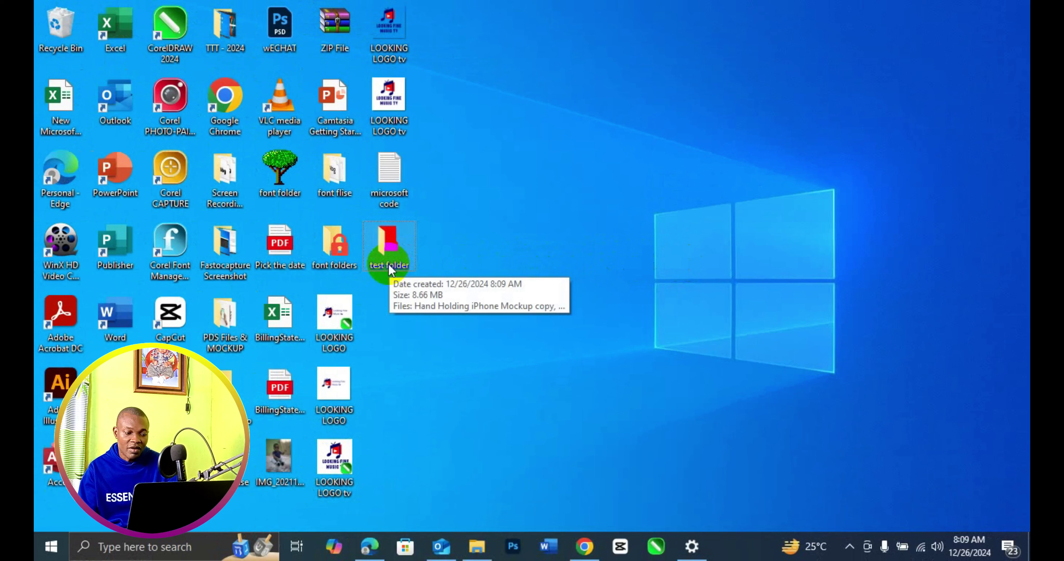
pyautogui.press('Return')
pyautogui.rightClick(395, 238)
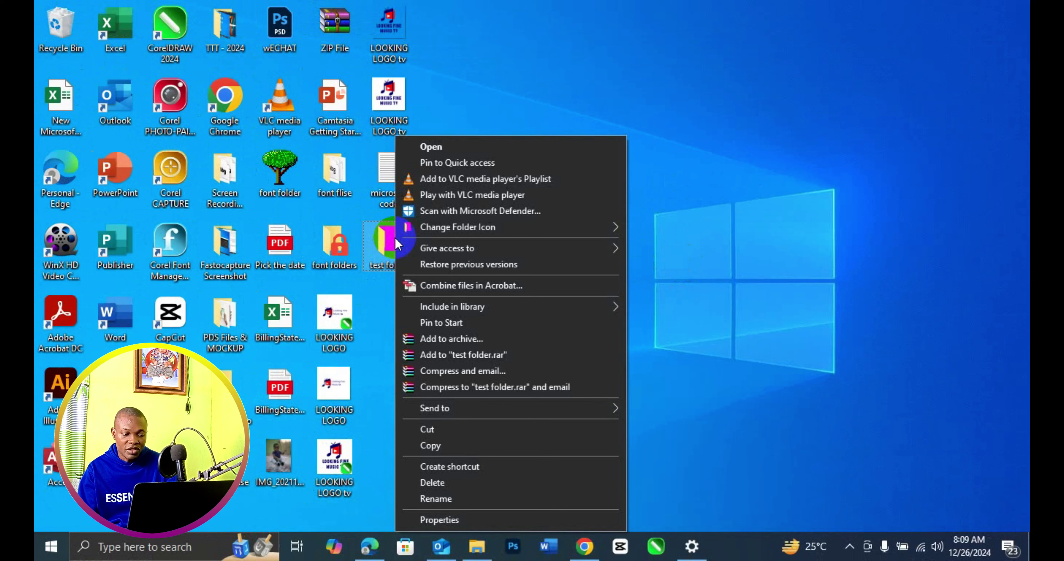
pyautogui.moveTo(452, 232)
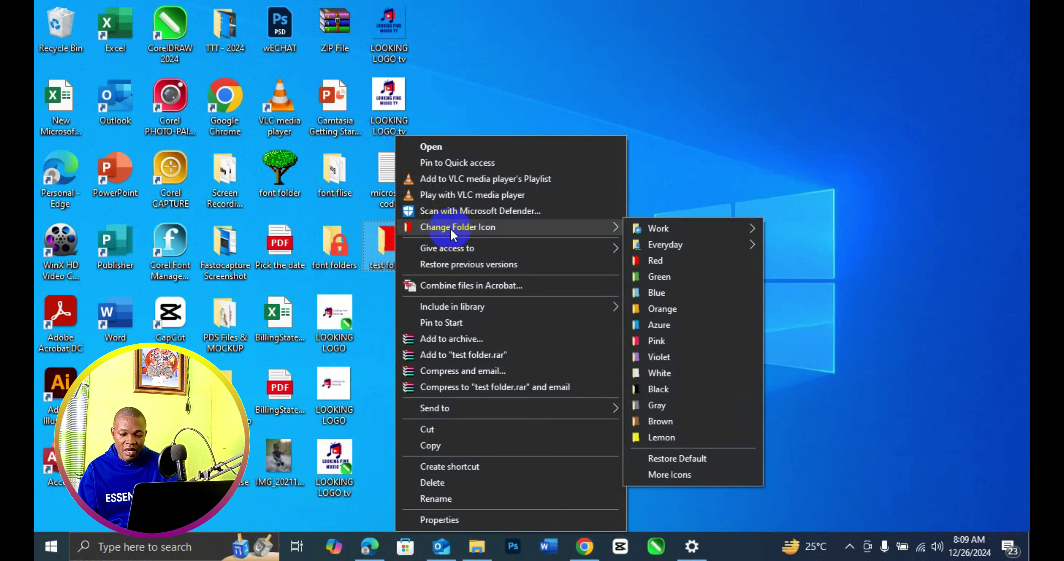
pyautogui.click(687, 473)
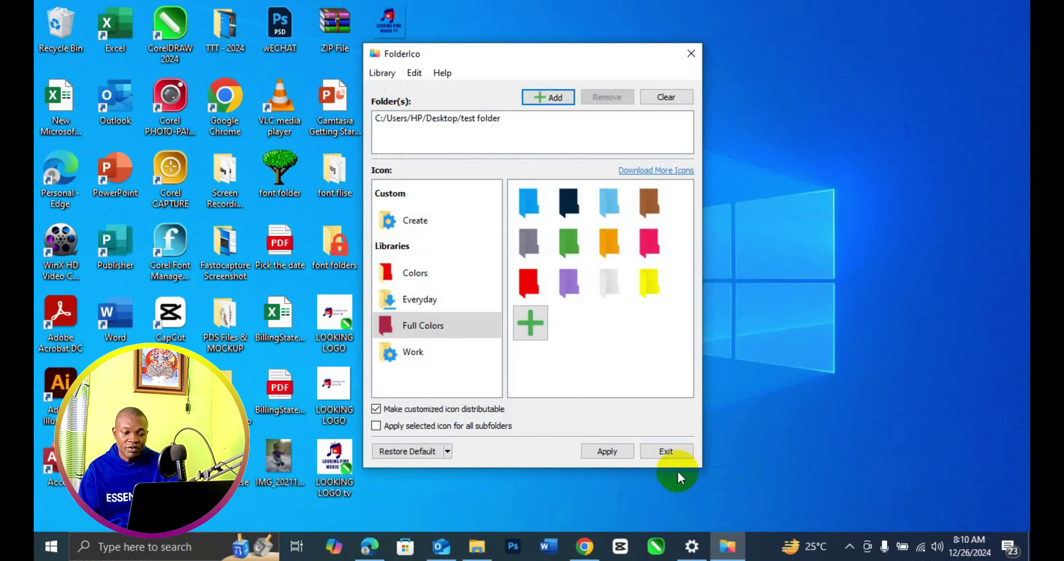
pyautogui.moveTo(598, 55); pyautogui.dragTo(682, 74)
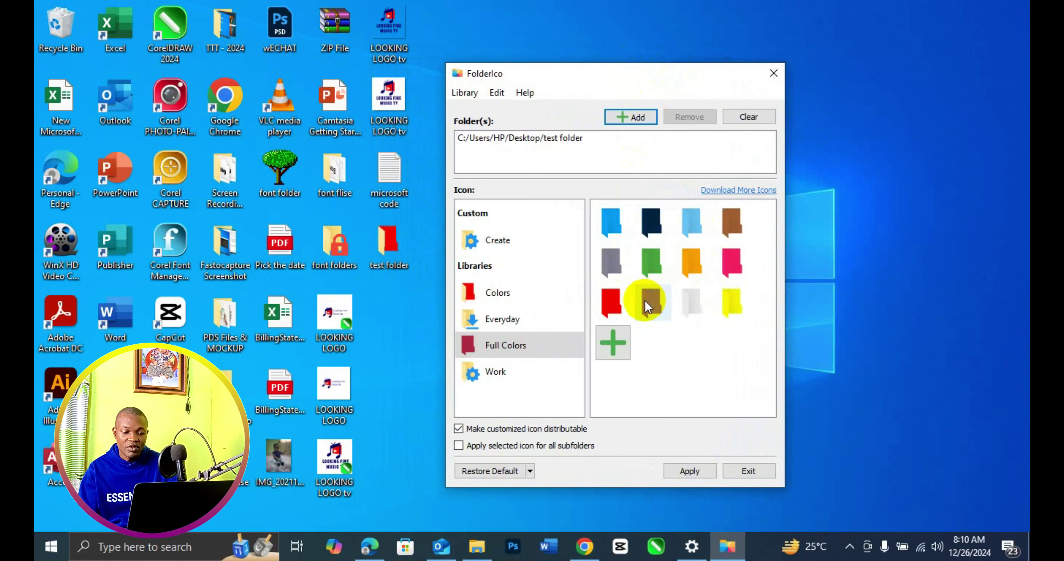
pyautogui.click(615, 307)
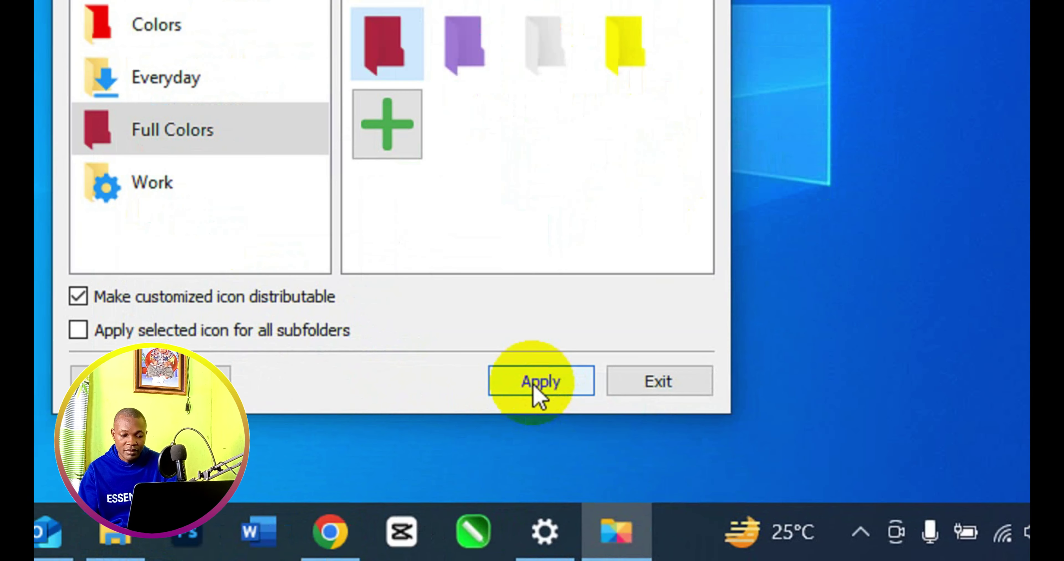
pyautogui.click(533, 387)
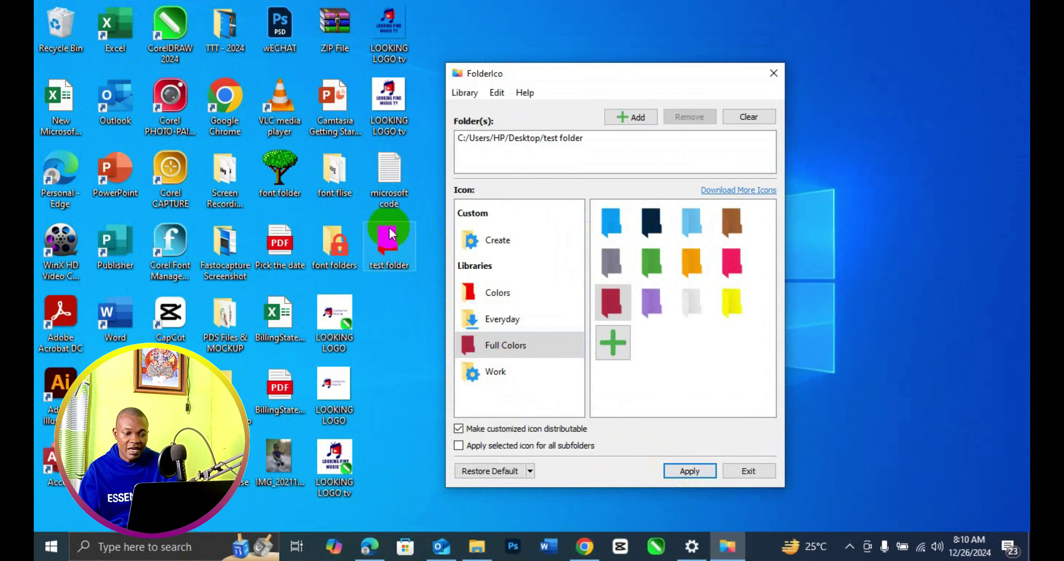
# - Move the FolderIco window farther from the desktop icons and apply the black Full Colors icon to the test folder
pyautogui.moveTo(592, 70); pyautogui.dragTo(716, 57)
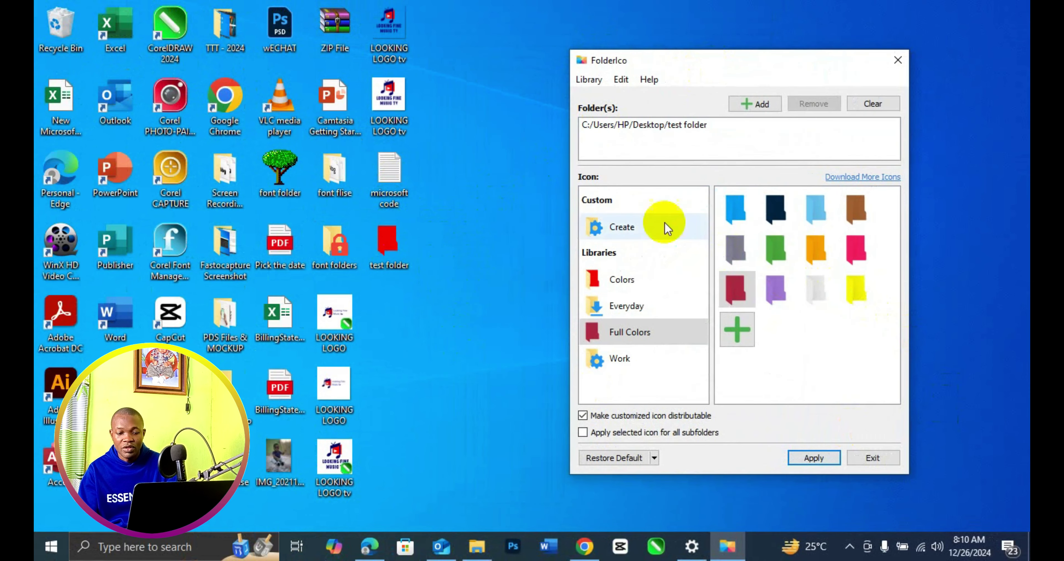
pyautogui.click(776, 215)
pyautogui.click(808, 461)
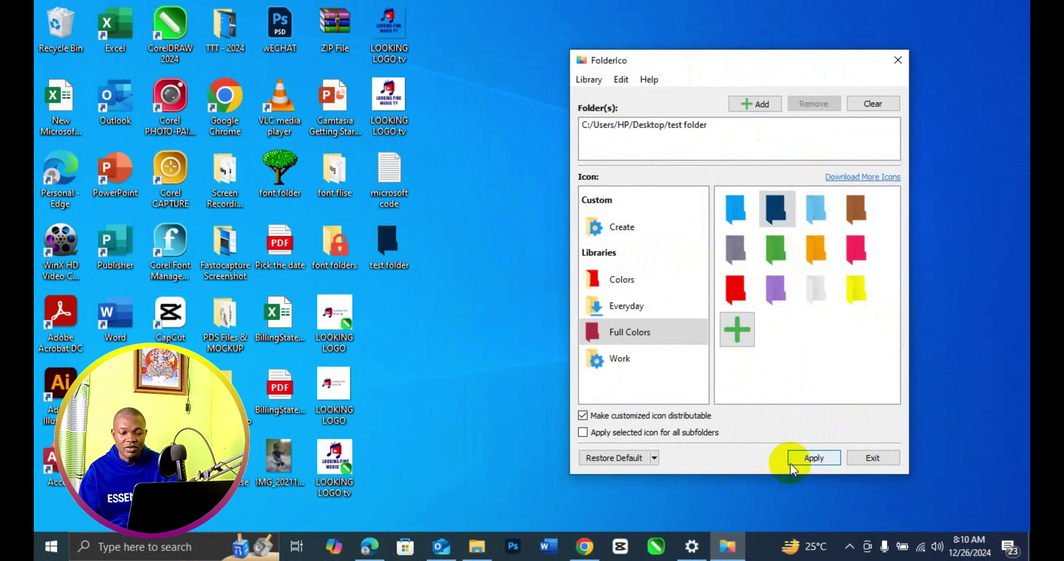
# - Select the red icon in the Full Colors library for the test folder
pyautogui.click(748, 294)
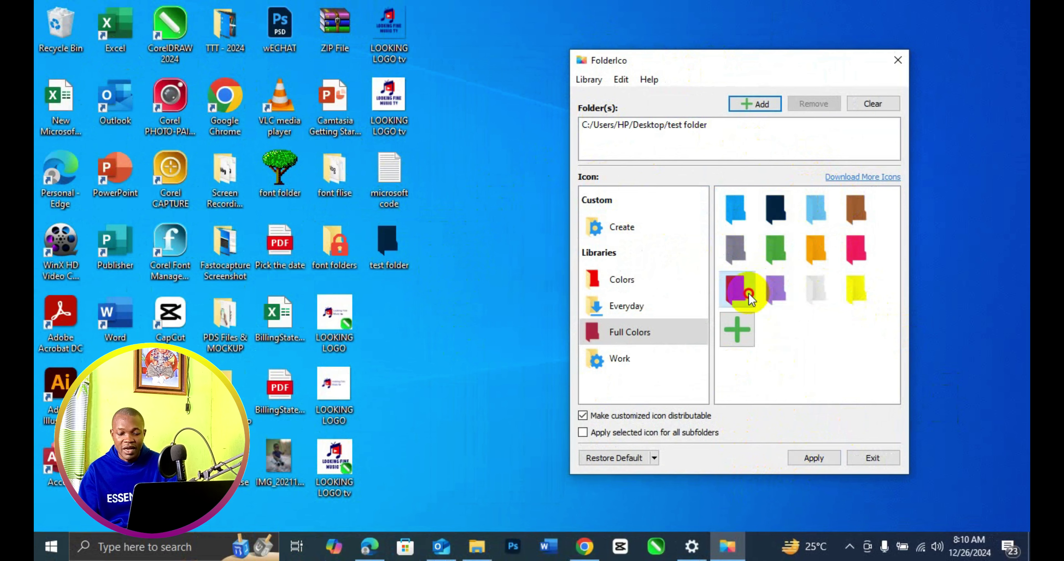